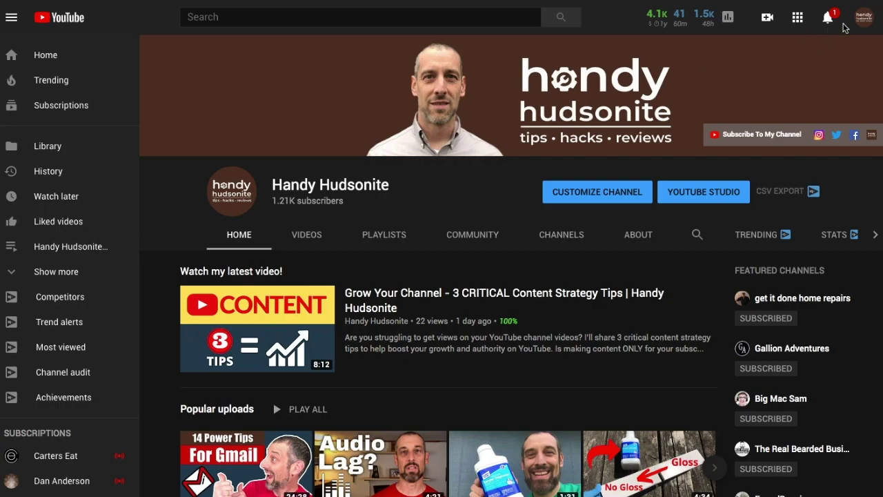
Go to YouTube Studio from the account menu to view the Channel dashboard with 1,216 subscribers
{"action": "left_click", "coordinate": [864, 18]}
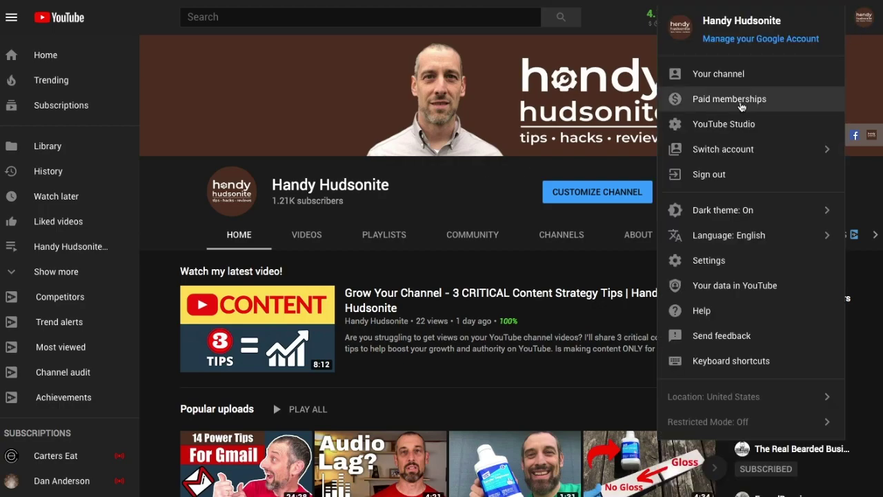
{"action": "left_click", "coordinate": [729, 124]}
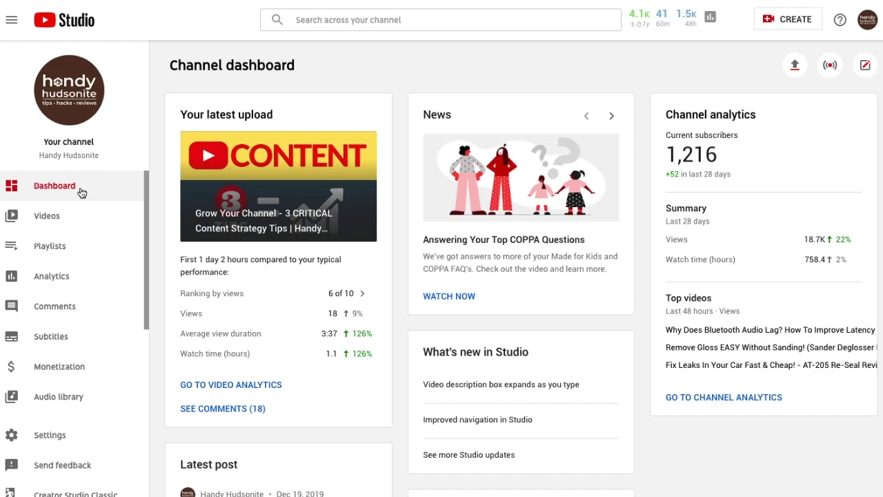
Open channel Analytics and chart the Subscribers metric, showing +52 over the last 28 days
{"action": "left_click", "coordinate": [57, 278]}
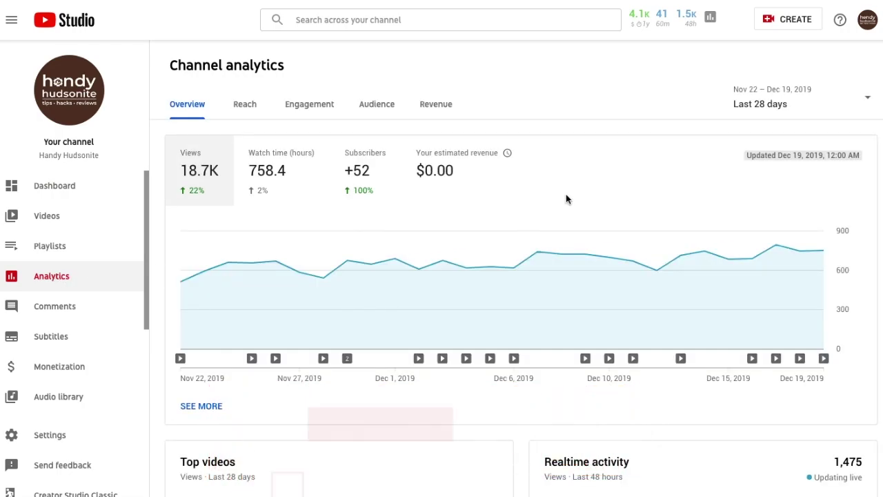
{"action": "left_click", "coordinate": [364, 167]}
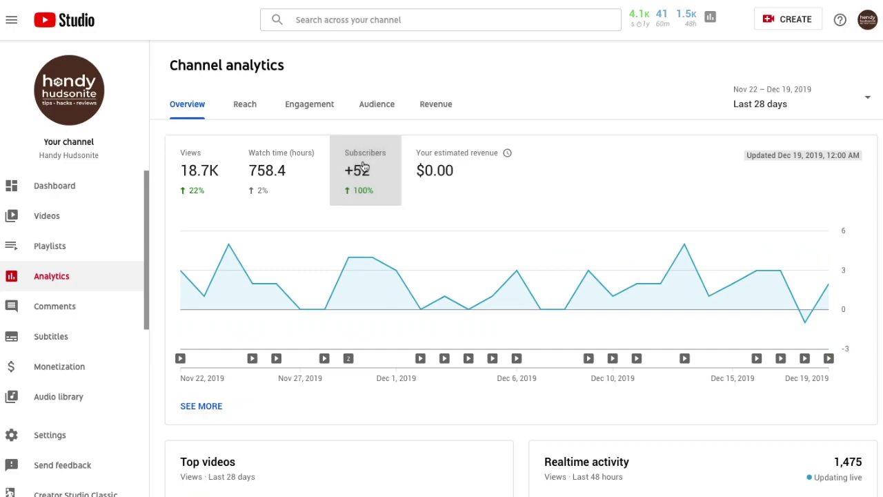
Open advanced analytics and review videos ranked by subscribers, led by '14 Gmail Inbox Power Tips' (13 of 52)
{"action": "mouse_move", "coordinate": [204, 409]}
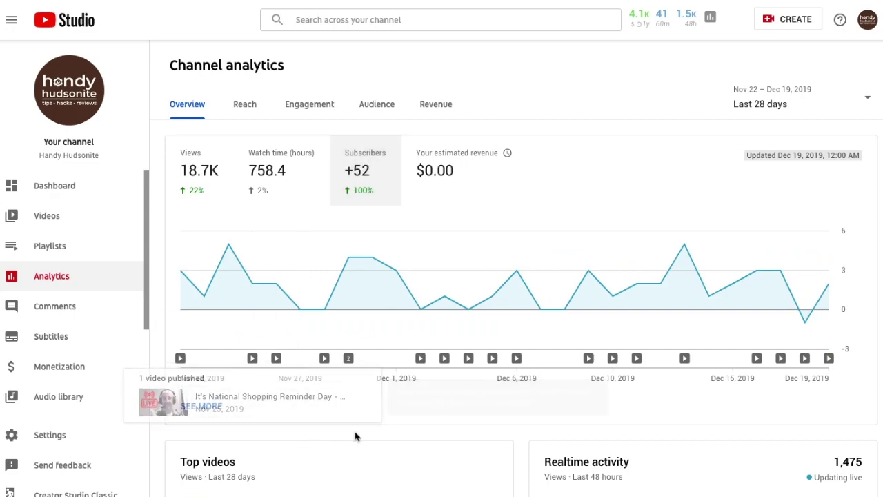
{"action": "left_click", "coordinate": [204, 407]}
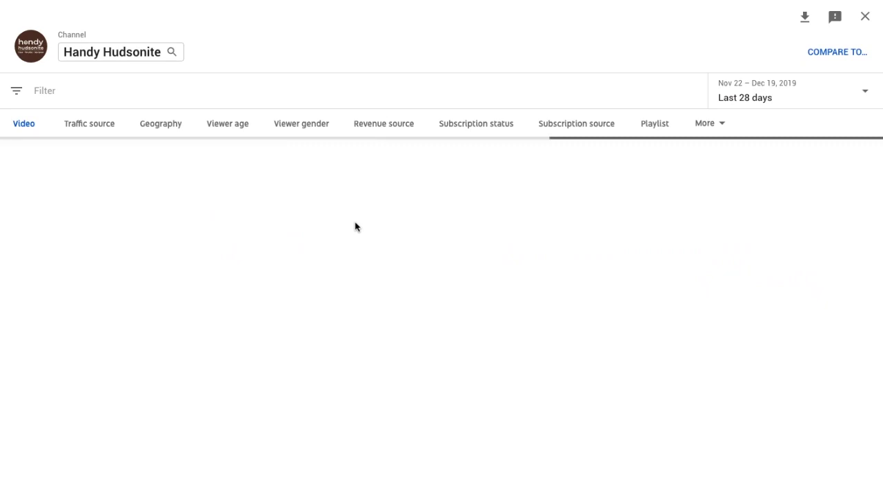
{"action": "scroll", "coordinate": [355, 226], "scroll_direction": "down", "scroll_amount": 2}
{"action": "scroll", "coordinate": [355, 227], "scroll_direction": "up", "scroll_amount": 2}
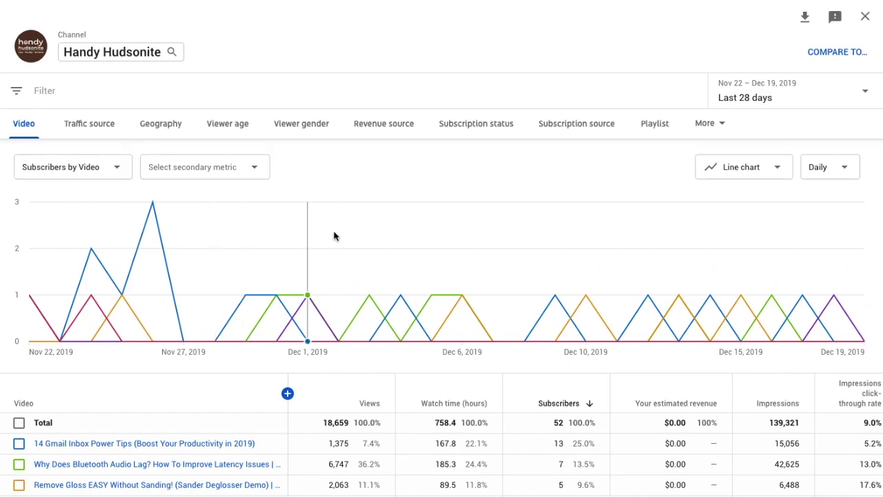
{"action": "scroll", "coordinate": [334, 236], "scroll_direction": "down", "scroll_amount": 1}
{"action": "scroll", "coordinate": [253, 315], "scroll_direction": "down", "scroll_amount": 2}
{"action": "mouse_move", "coordinate": [239, 365]}
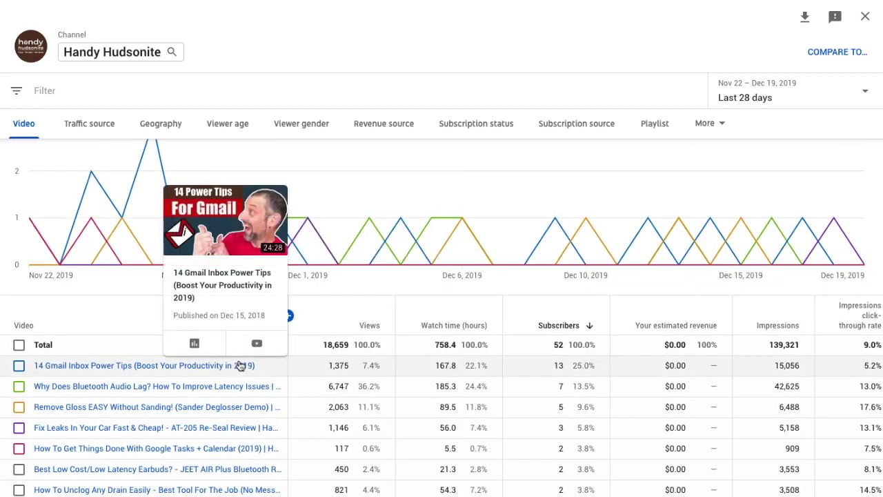
{"action": "scroll", "coordinate": [238, 365], "scroll_direction": "down", "scroll_amount": 3}
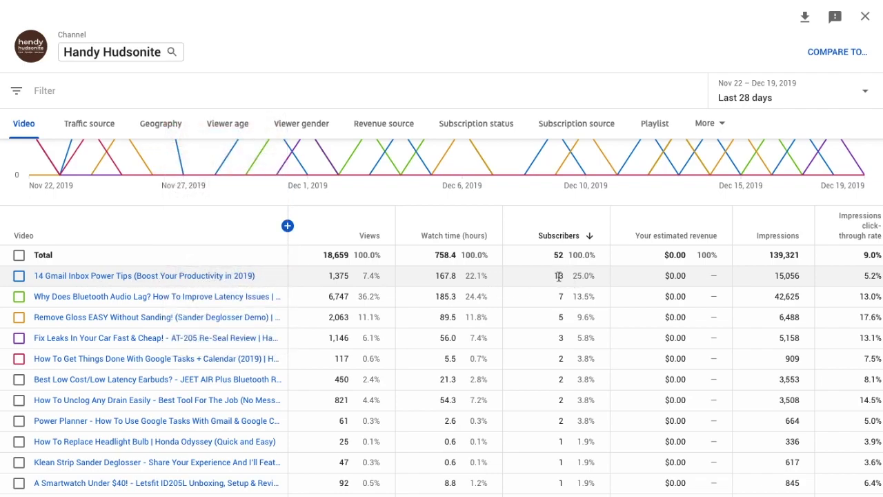
{"action": "scroll", "coordinate": [524, 262], "scroll_direction": "up", "scroll_amount": 3}
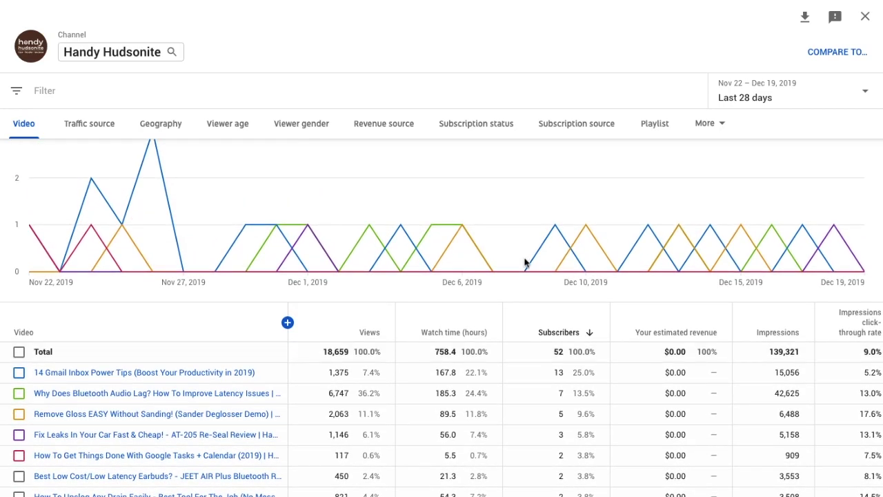
Set the report's date range to Last 90 days: 475 subscribers, with the Gmail tips video at 41
{"action": "left_click", "coordinate": [837, 95]}
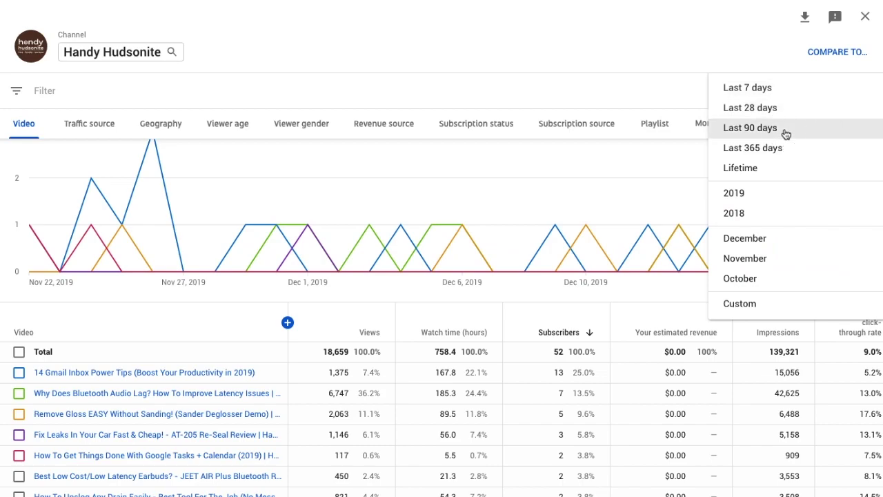
{"action": "left_click", "coordinate": [750, 128]}
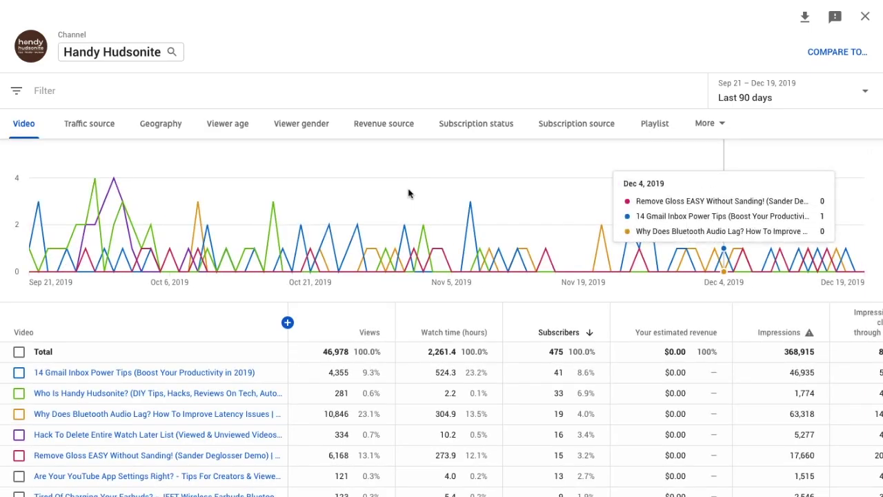
{"action": "scroll", "coordinate": [230, 309], "scroll_direction": "down", "scroll_amount": 1}
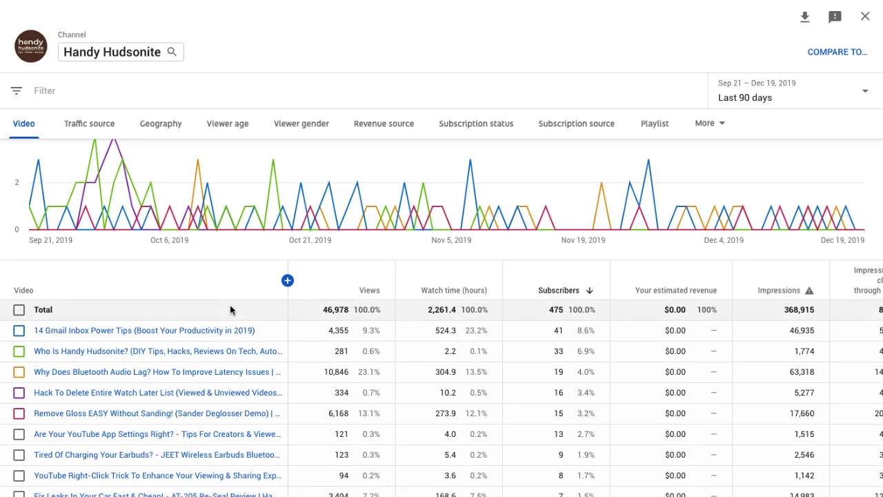
{"action": "mouse_move", "coordinate": [559, 289]}
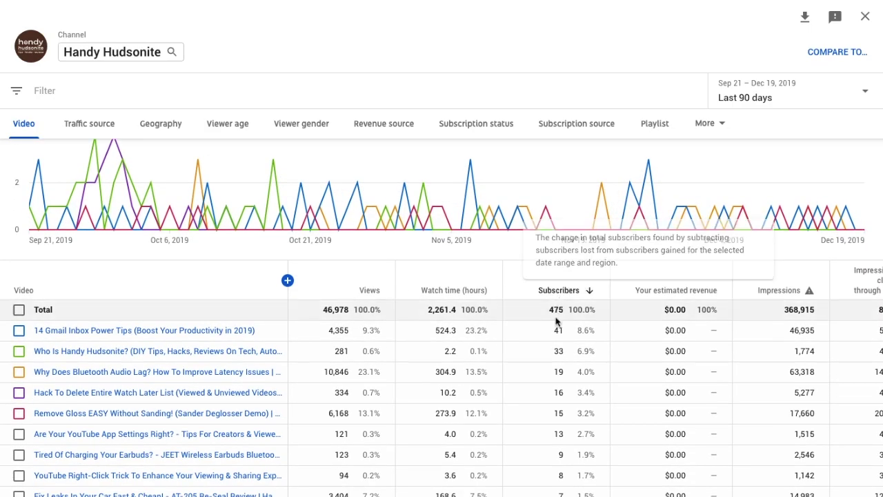
{"action": "mouse_move", "coordinate": [200, 336]}
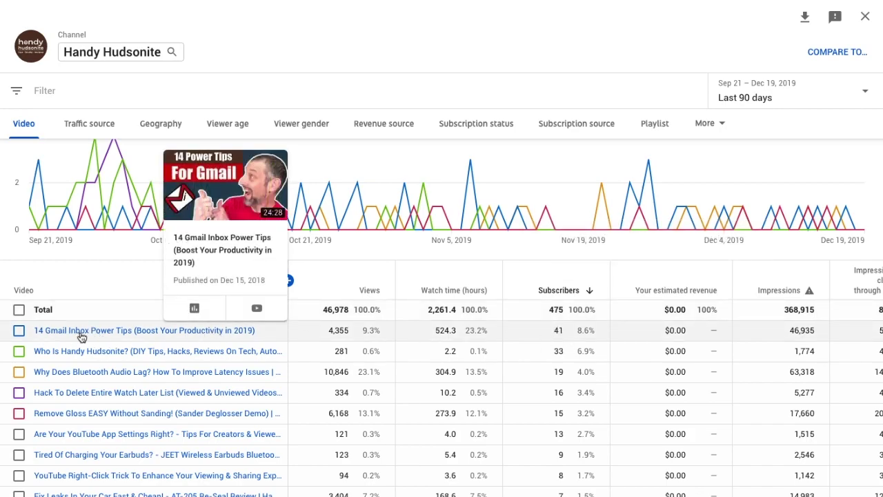
{"action": "mouse_move", "coordinate": [89, 355]}
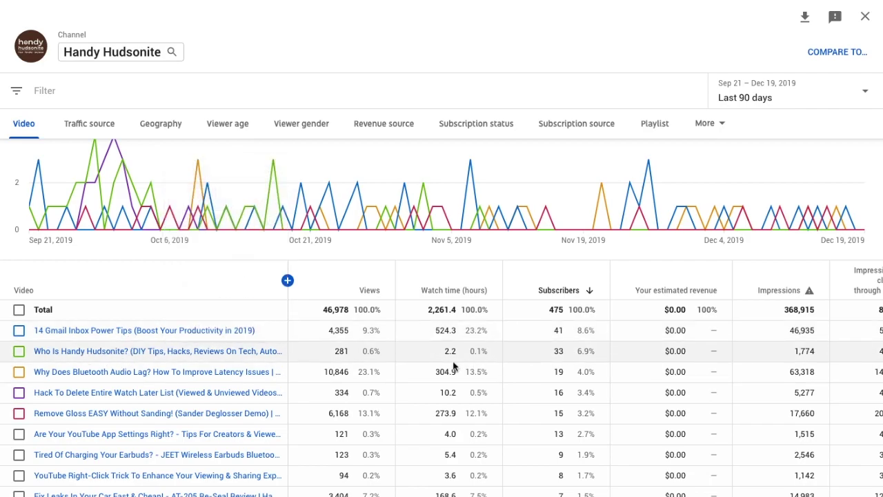
{"action": "mouse_move", "coordinate": [124, 368]}
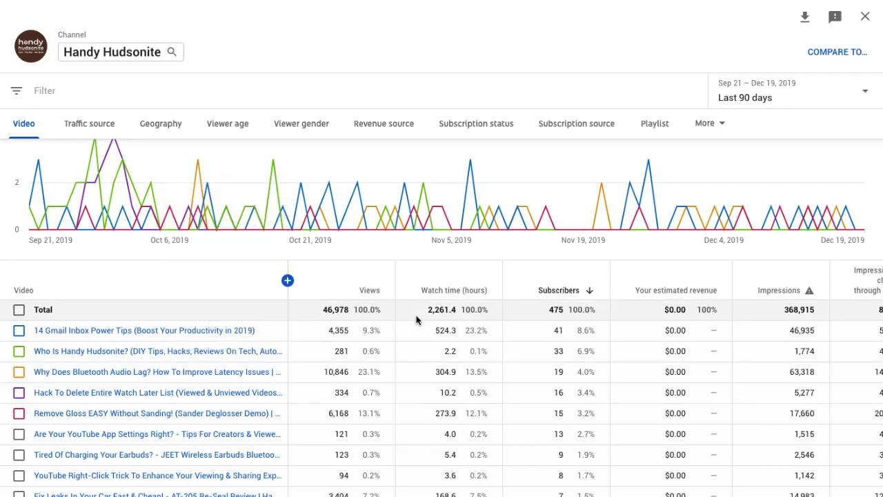
{"action": "left_click", "coordinate": [20, 332]}
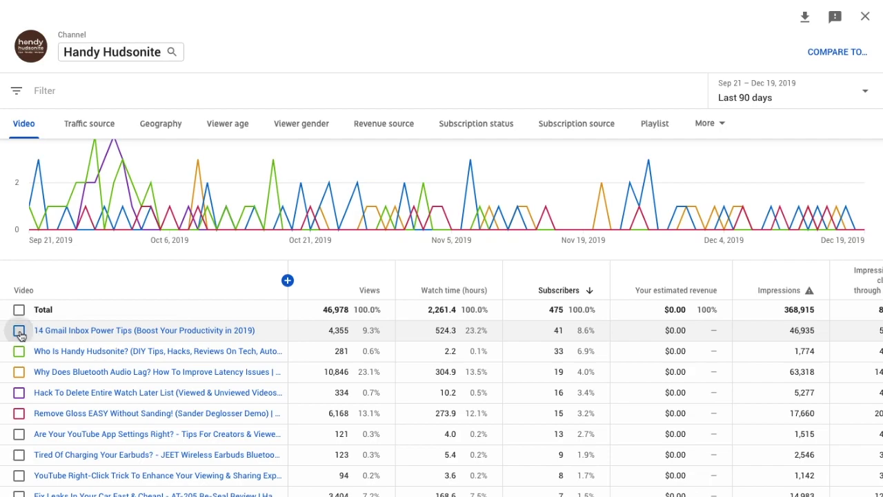
{"action": "scroll", "coordinate": [202, 278], "scroll_direction": "up", "scroll_amount": 1}
{"action": "scroll", "coordinate": [202, 278], "scroll_direction": "up", "scroll_amount": 1}
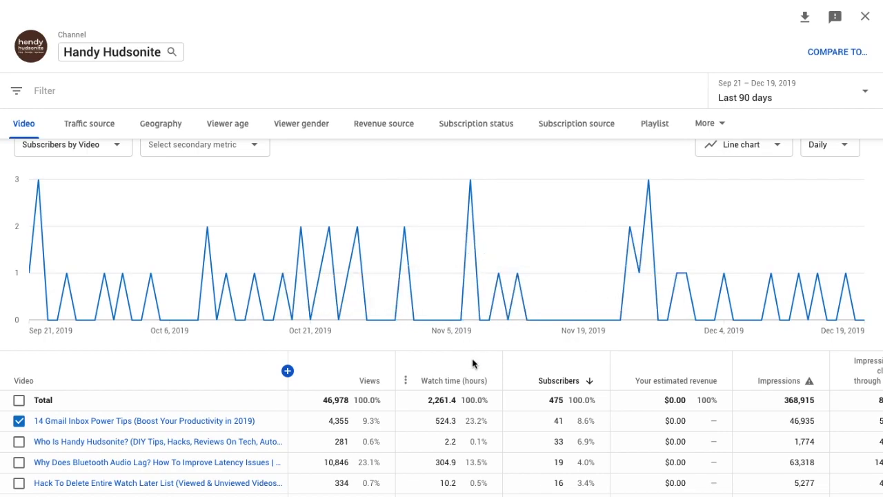
{"action": "scroll", "coordinate": [473, 365], "scroll_direction": "down", "scroll_amount": 3}
{"action": "scroll", "coordinate": [473, 361], "scroll_direction": "up", "scroll_amount": 2}
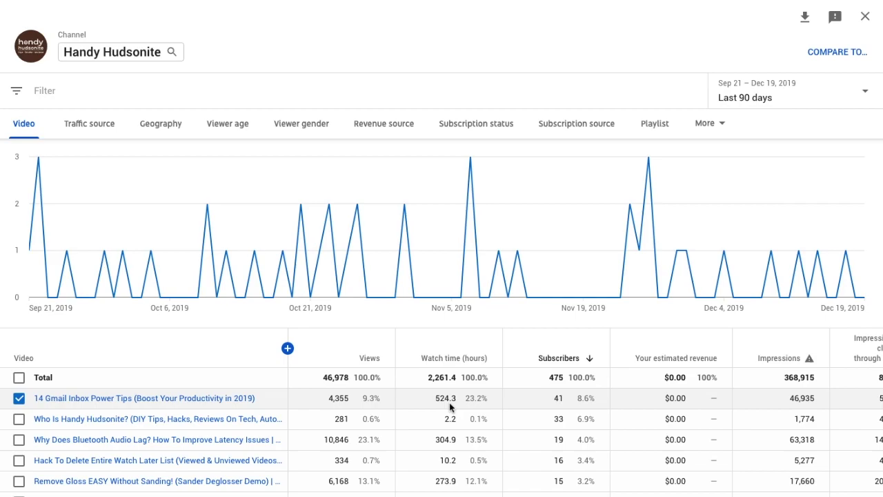
{"action": "left_click", "coordinate": [19, 399]}
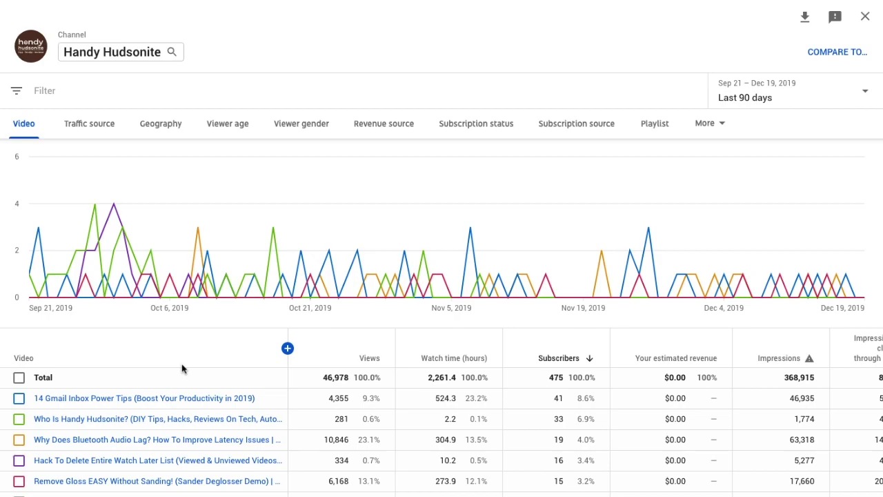
{"action": "scroll", "coordinate": [182, 368], "scroll_direction": "down", "scroll_amount": 1}
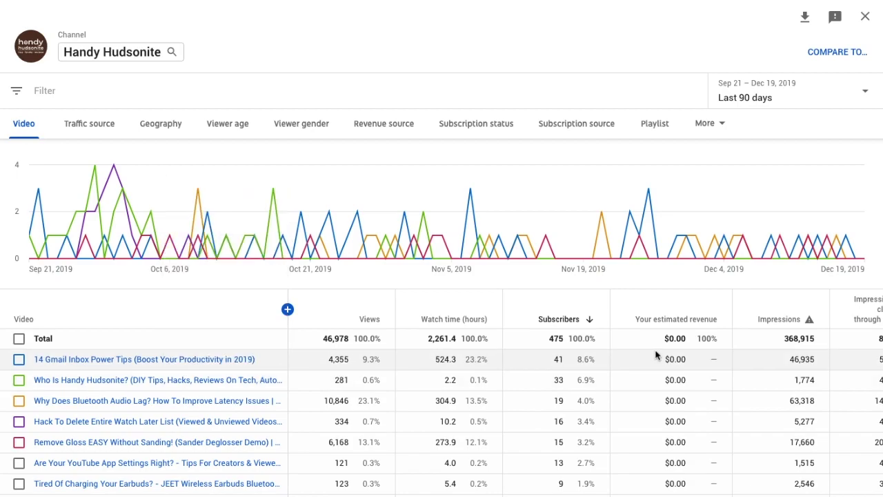
{"action": "scroll", "coordinate": [167, 315], "scroll_direction": "up", "scroll_amount": 1}
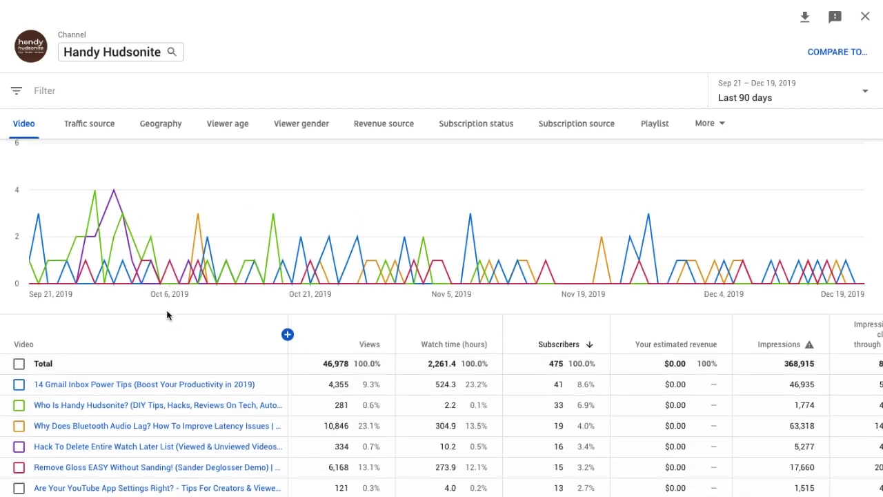
{"action": "scroll", "coordinate": [167, 315], "scroll_direction": "up", "scroll_amount": 2}
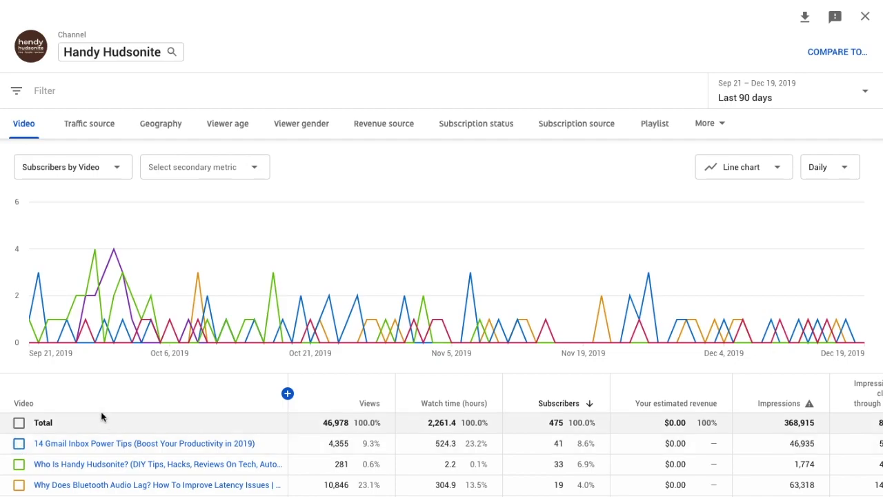
{"action": "scroll", "coordinate": [159, 378], "scroll_direction": "down", "scroll_amount": 1}
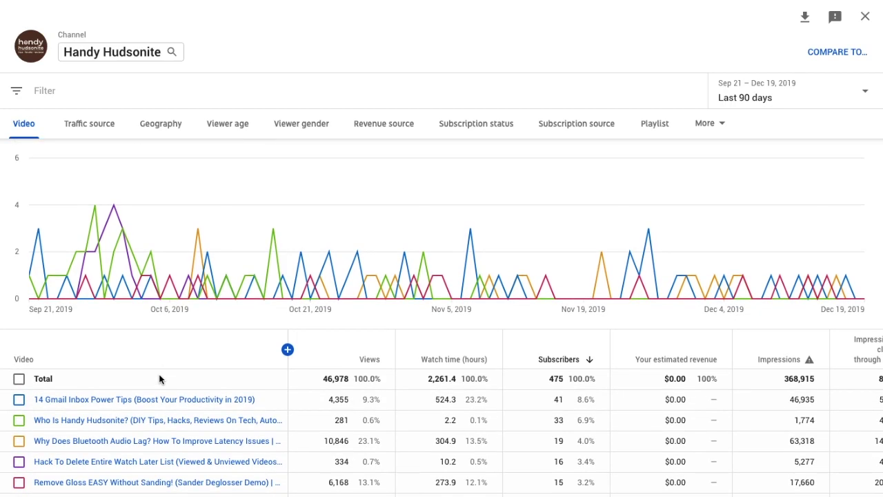
{"action": "scroll", "coordinate": [200, 352], "scroll_direction": "up", "scroll_amount": 1}
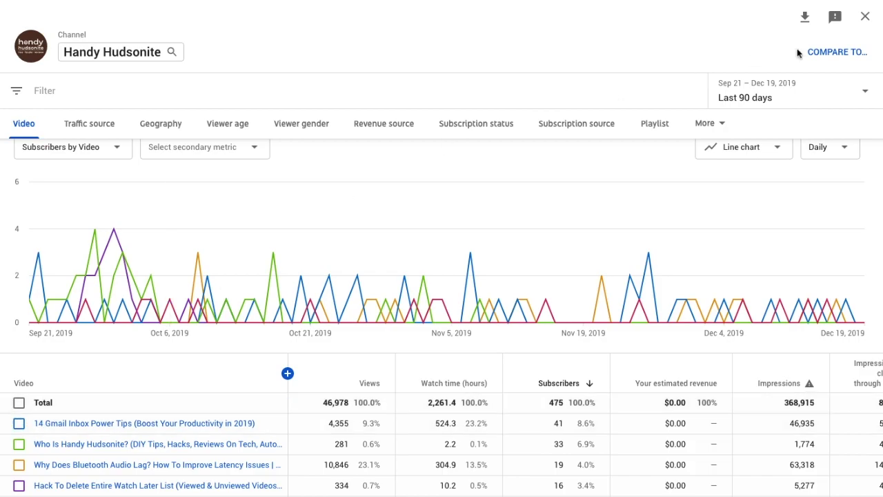
Compare the channel against the '14 Gmail Inbox Power Tips' video, found by searching 'gmail'
{"action": "left_click", "coordinate": [828, 53]}
{"action": "type", "text": "gmail"}
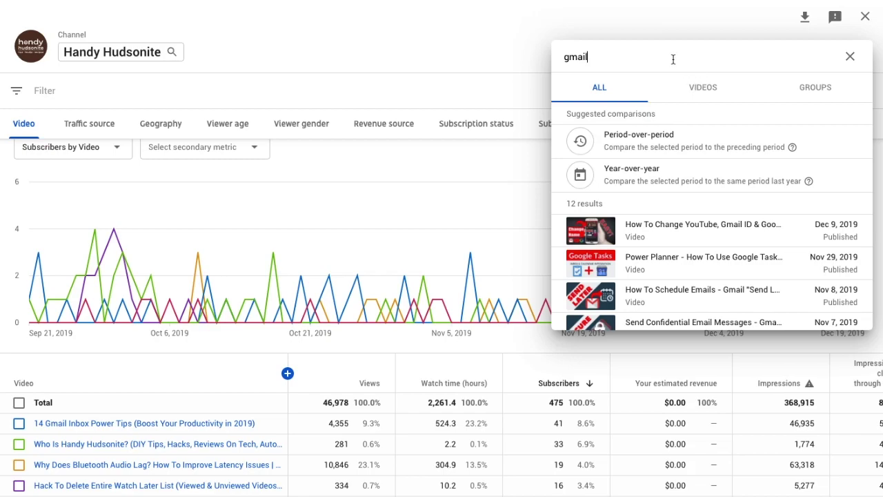
{"action": "scroll", "coordinate": [686, 232], "scroll_direction": "down", "scroll_amount": 4}
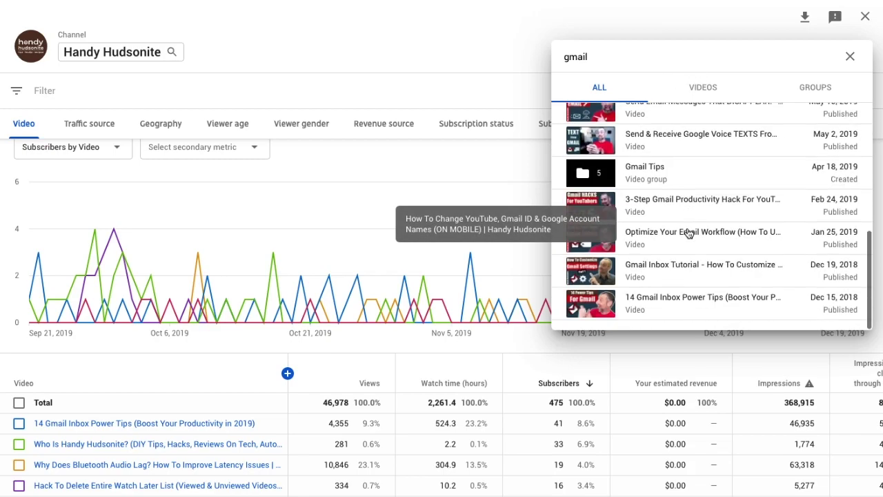
{"action": "left_click", "coordinate": [607, 312]}
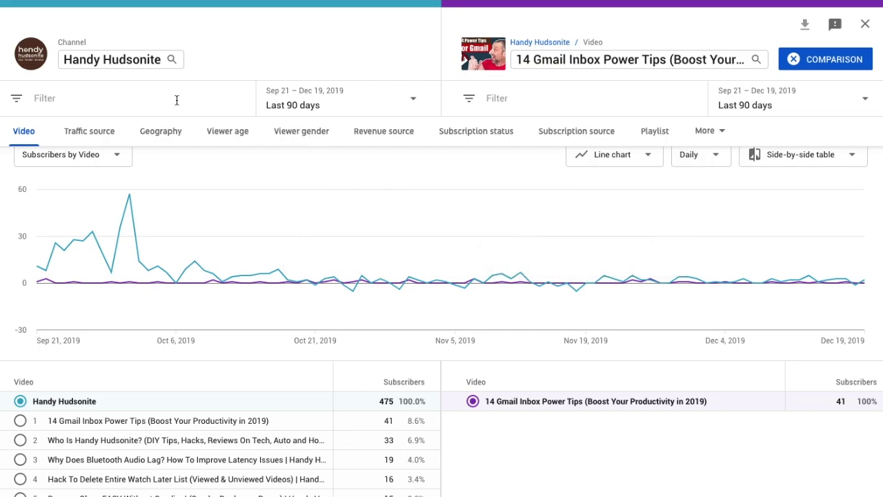
{"action": "scroll", "coordinate": [752, 401], "scroll_direction": "down", "scroll_amount": 1}
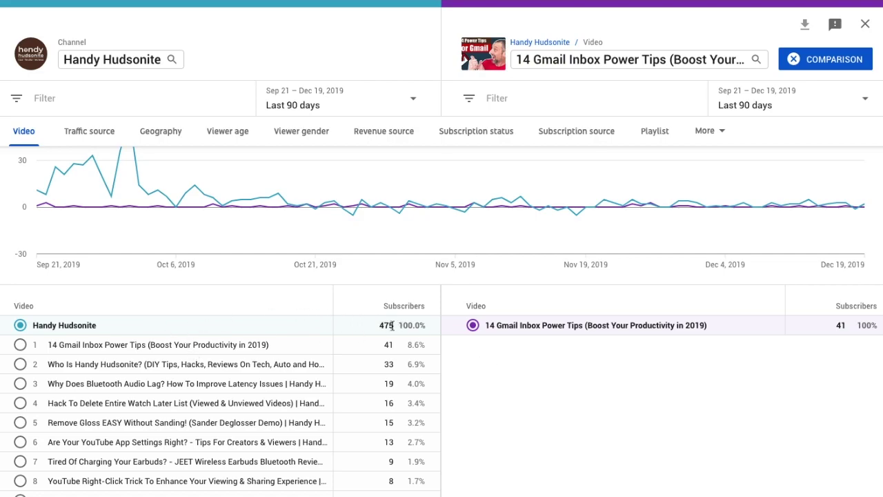
{"action": "scroll", "coordinate": [502, 351], "scroll_direction": "up", "scroll_amount": 1}
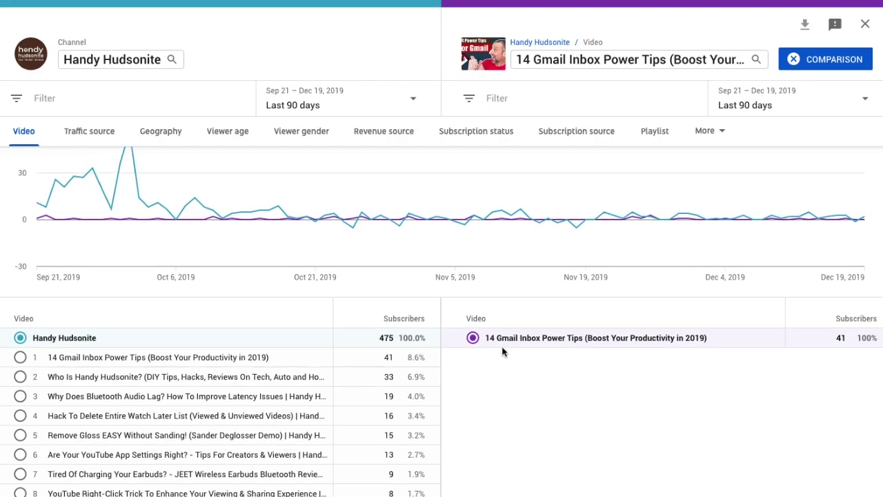
{"action": "left_click", "coordinate": [185, 105]}
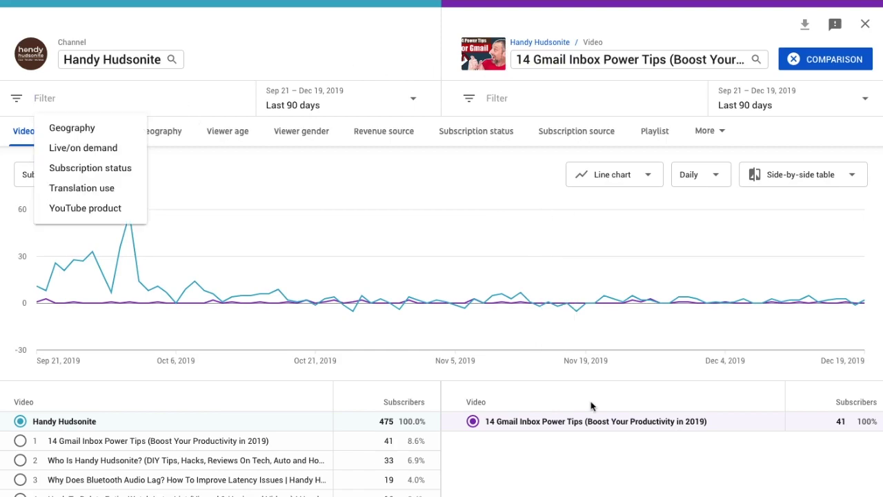
{"action": "left_click", "coordinate": [649, 463]}
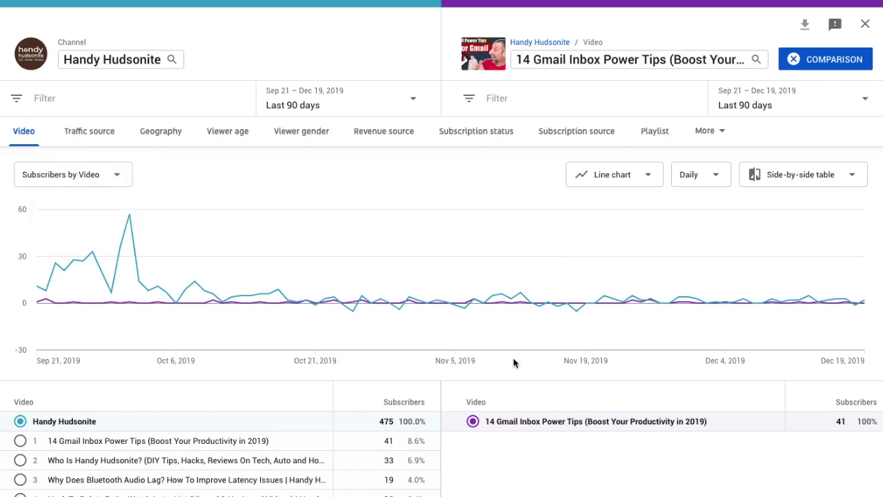
{"action": "mouse_move", "coordinate": [400, 253]}
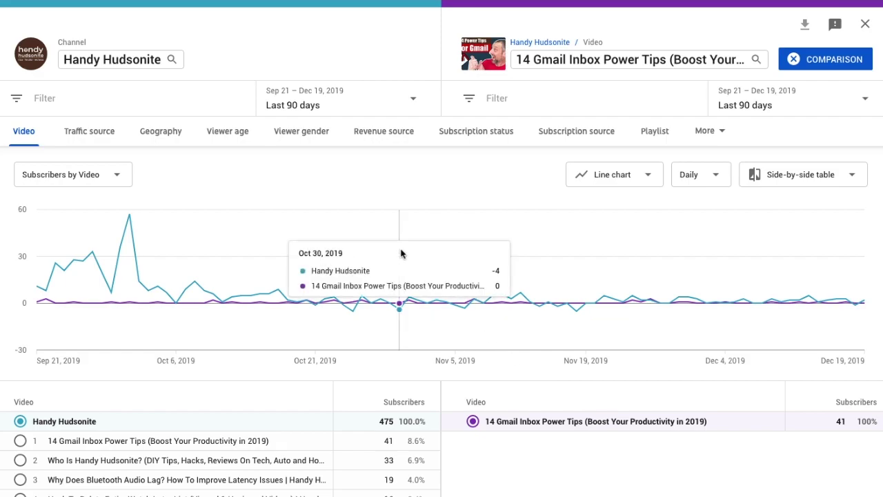